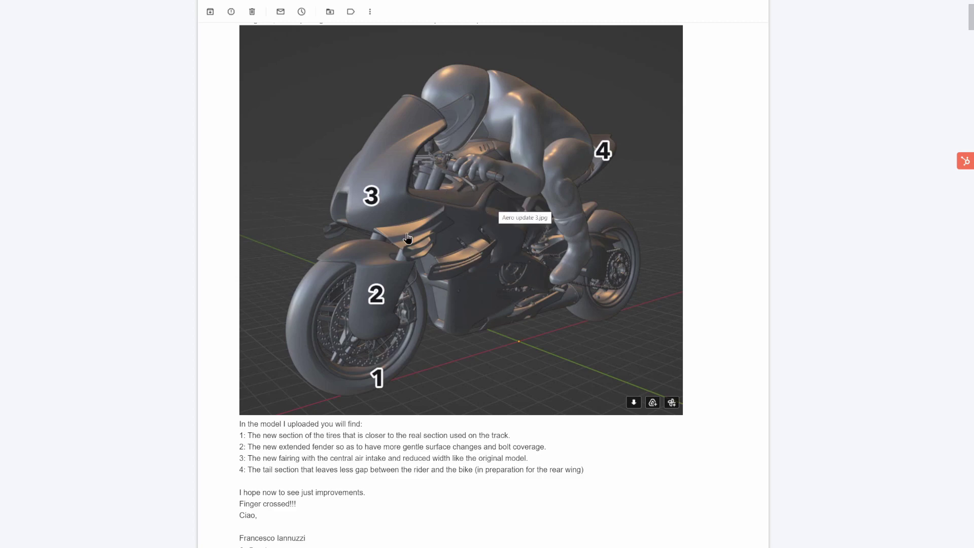
# Read the Aero Update 3 email, examining the numbered bike image alongside its four listed design changes.
pyautogui.scroll(1, 495, 265)
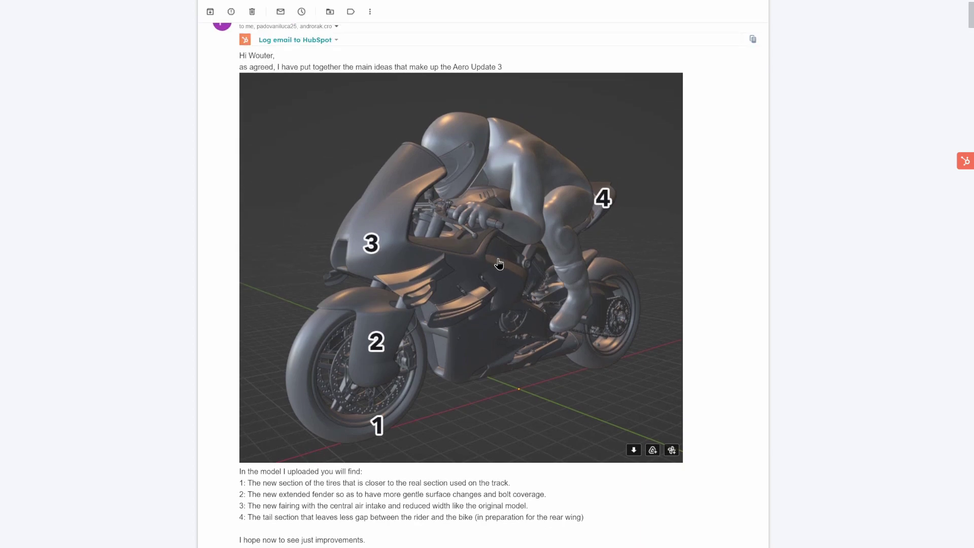
pyautogui.scroll(-1, 436, 262)
pyautogui.scroll(-1, 434, 265)
pyautogui.scroll(1, 426, 270)
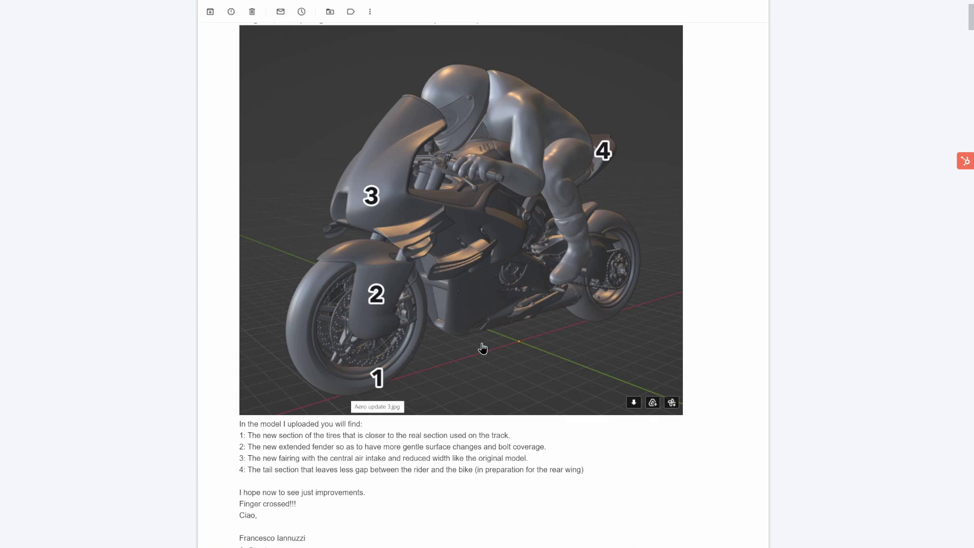
pyautogui.keyDown('ctrl'); pyautogui.scroll(2, 376, 326); pyautogui.keyUp('ctrl')
pyautogui.scroll(-2, 375, 325)
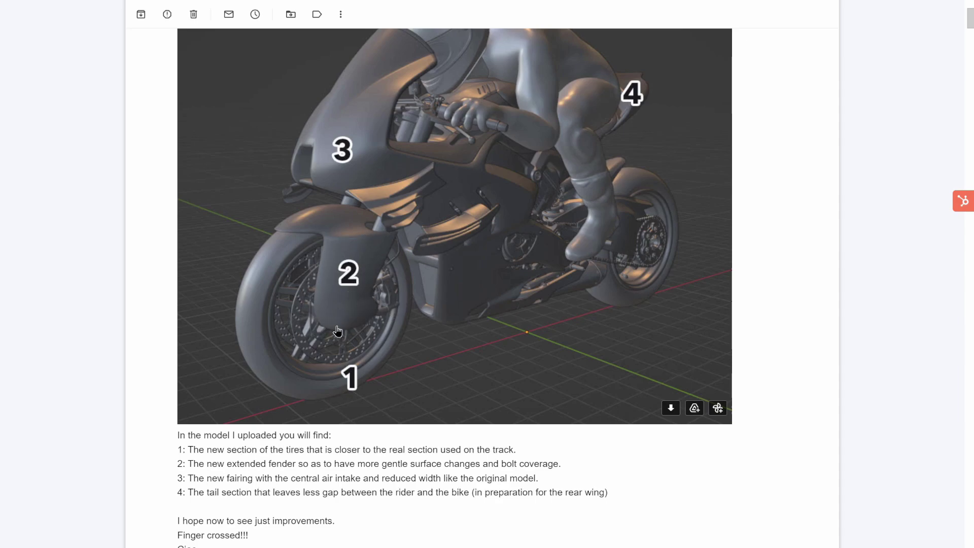
pyautogui.scroll(1, 364, 286)
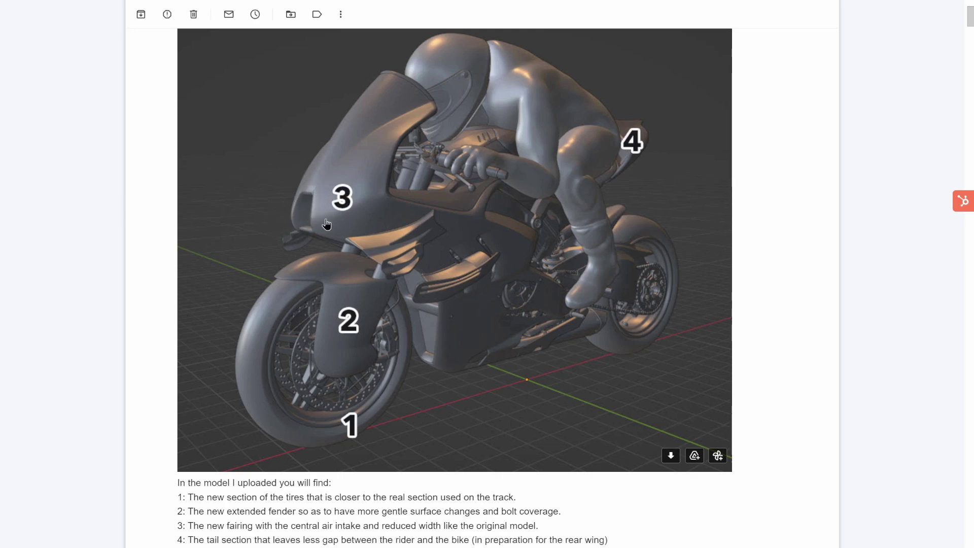
pyautogui.scroll(-1, 475, 348)
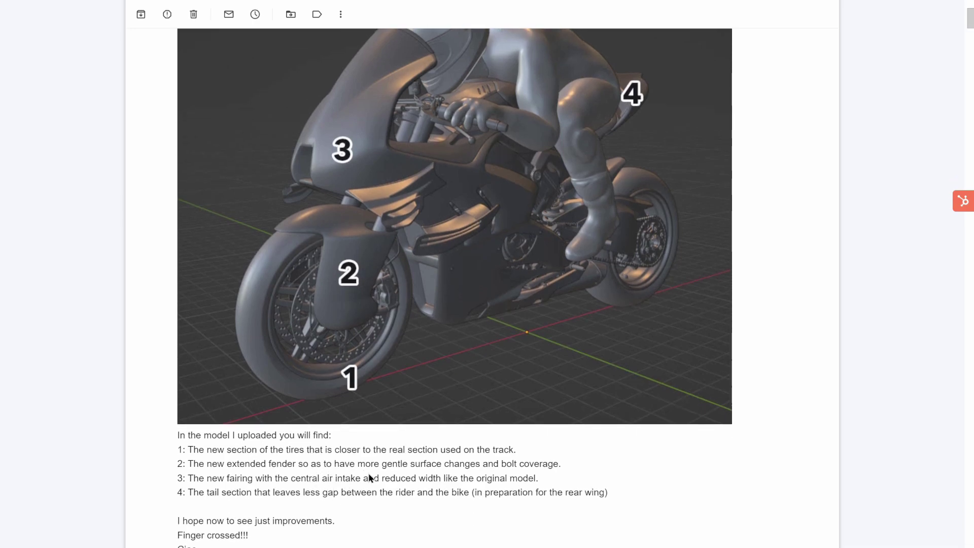
pyautogui.scroll(1, 606, 158)
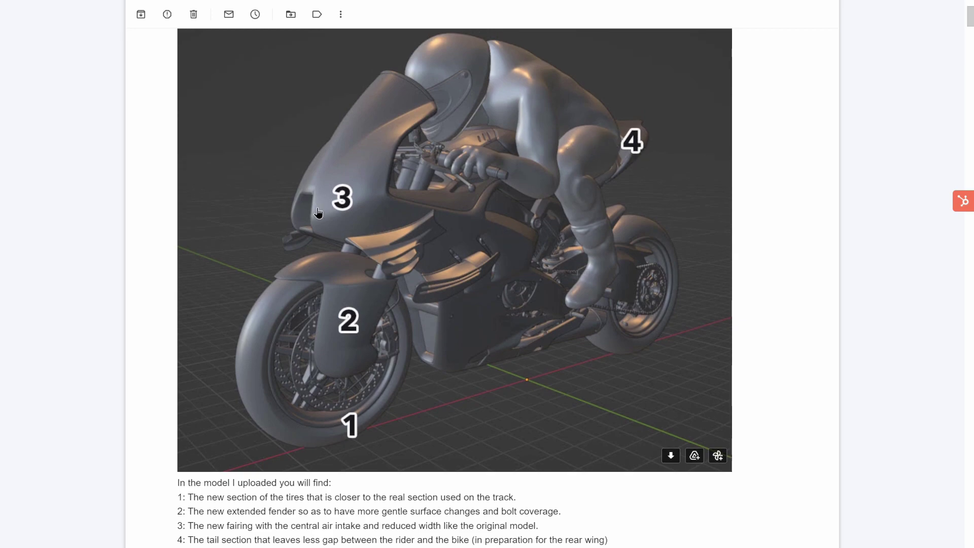
pyautogui.scroll(-10, 300, 169)
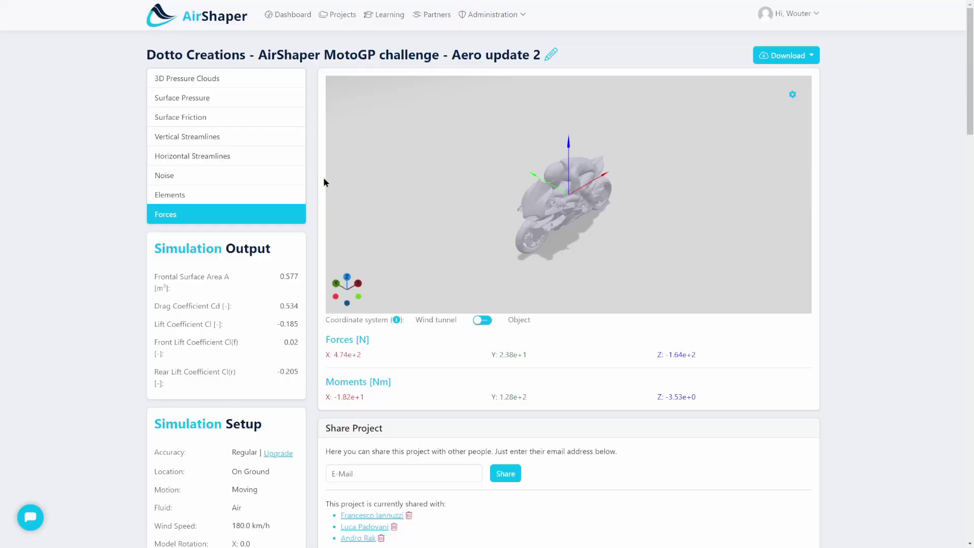
# Display the 3D pressure clouds for Aero update 2 and examine the flow around the front wheel and fender from the side and front.
pyautogui.click(206, 82)
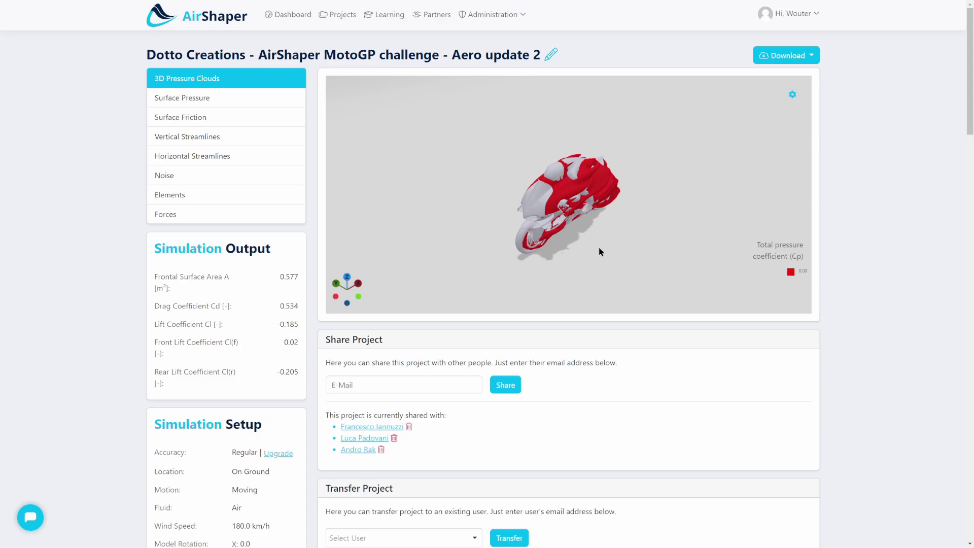
pyautogui.scroll(5, 601, 232)
pyautogui.scroll(3, 570, 229)
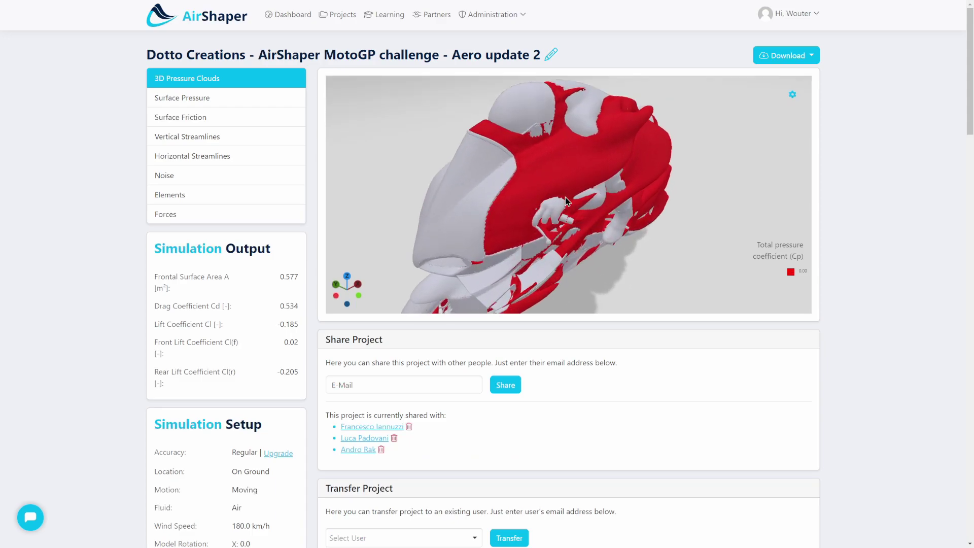
pyautogui.moveTo(570, 229); pyautogui.dragTo(490, 173)
pyautogui.scroll(3, 505, 200)
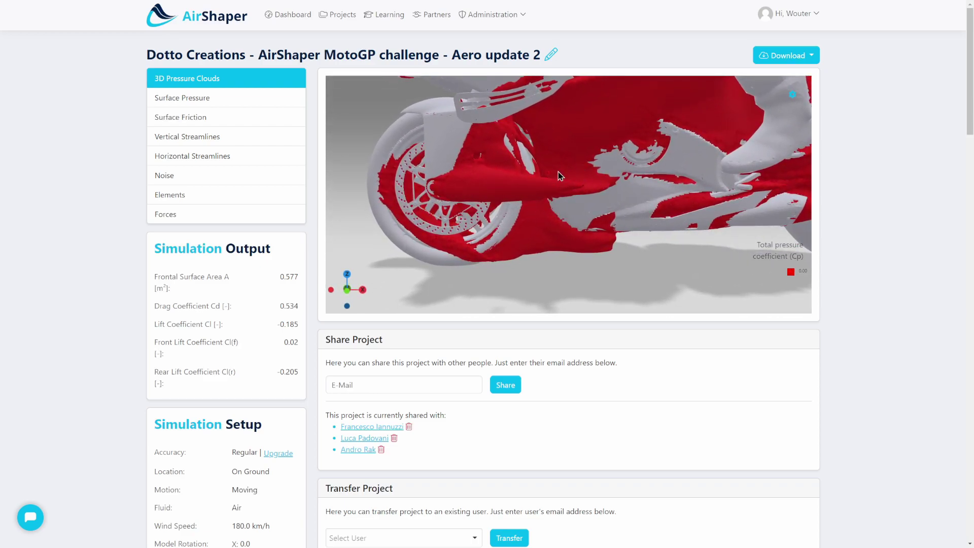
pyautogui.moveTo(583, 184); pyautogui.dragTo(395, 132)
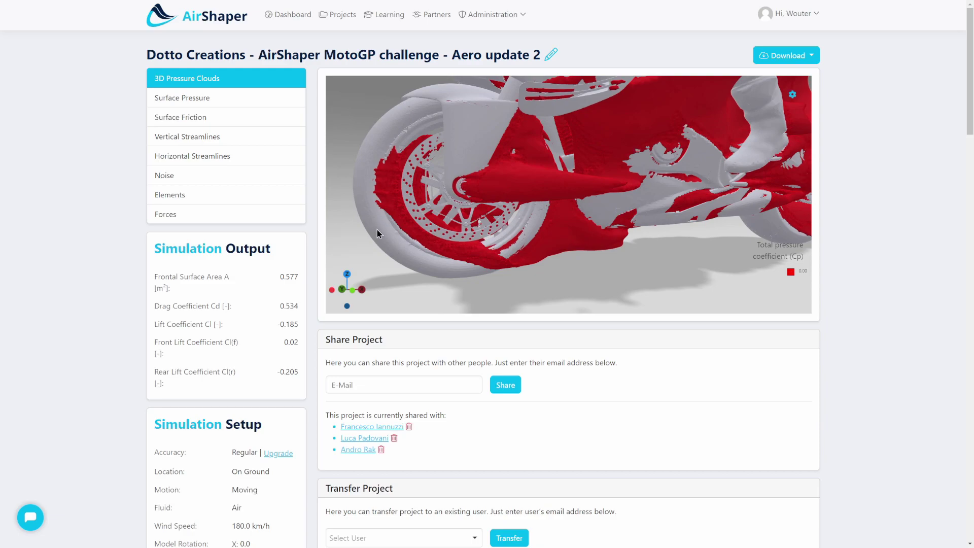
pyautogui.moveTo(406, 233); pyautogui.dragTo(467, 152)
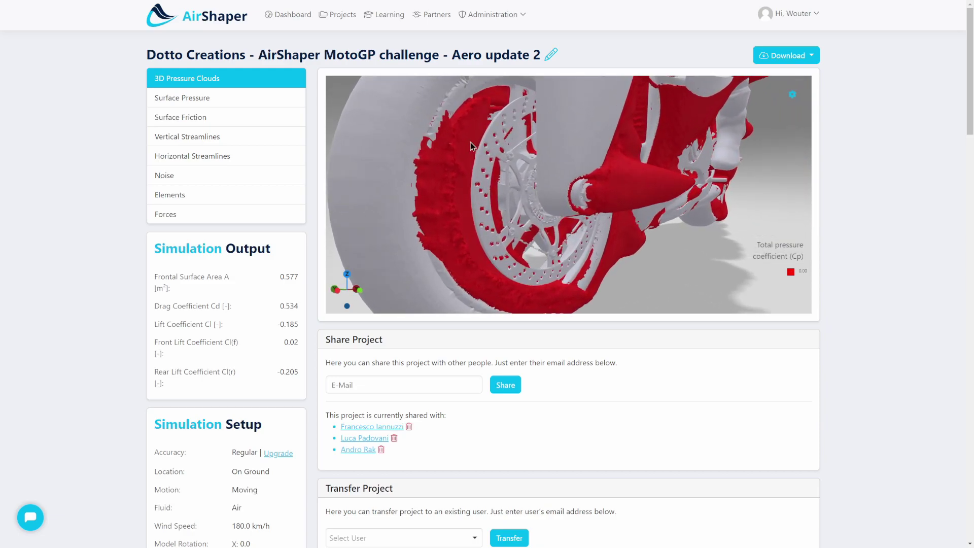
pyautogui.scroll(3, 464, 154)
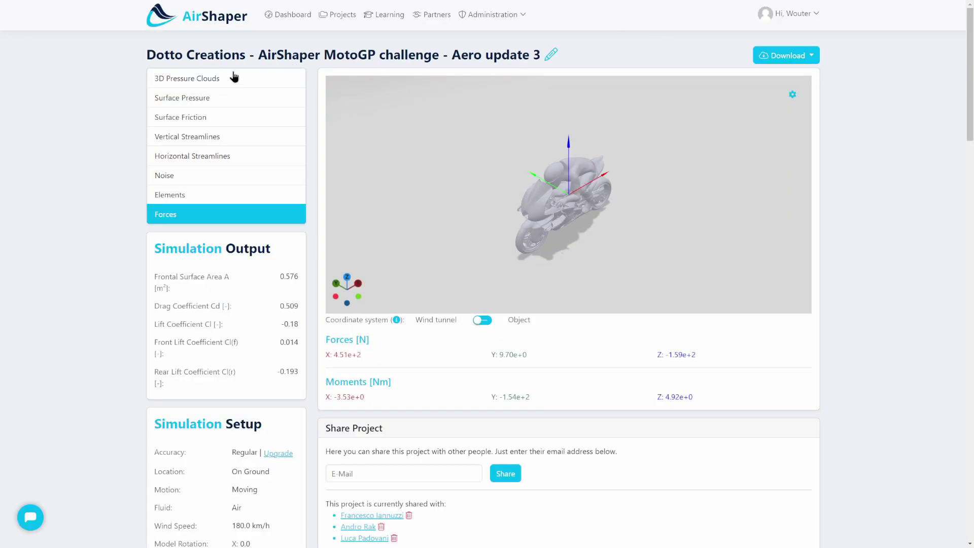
# Display the 3D pressure clouds for Aero update 3 and examine the extended front fender and tire up close.
pyautogui.click(234, 78)
pyautogui.scroll(5, 595, 289)
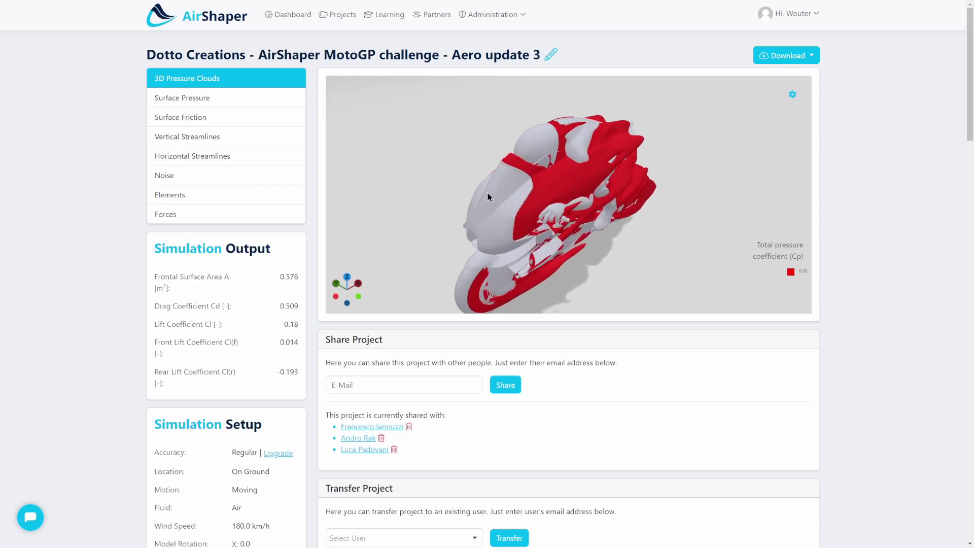
pyautogui.scroll(6, 557, 226)
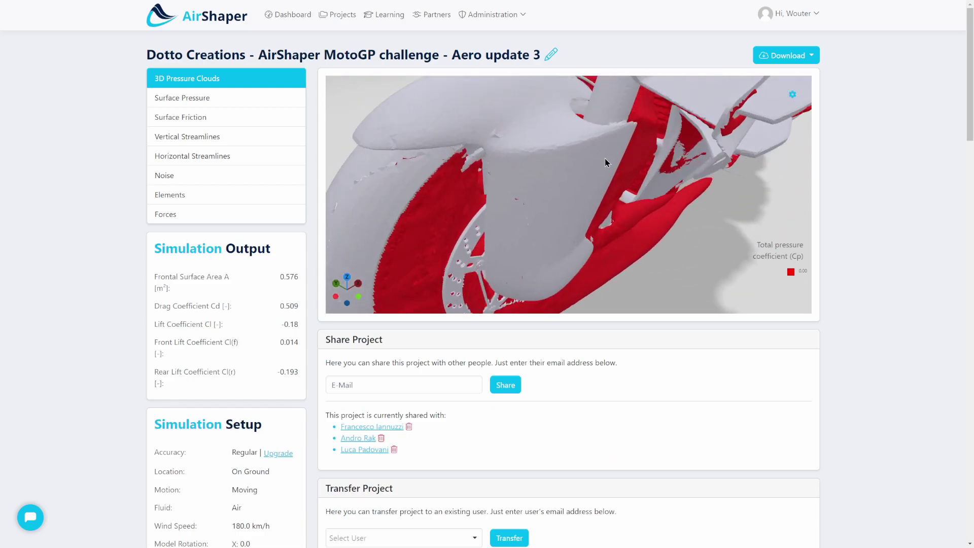
pyautogui.moveTo(546, 182); pyautogui.dragTo(483, 109)
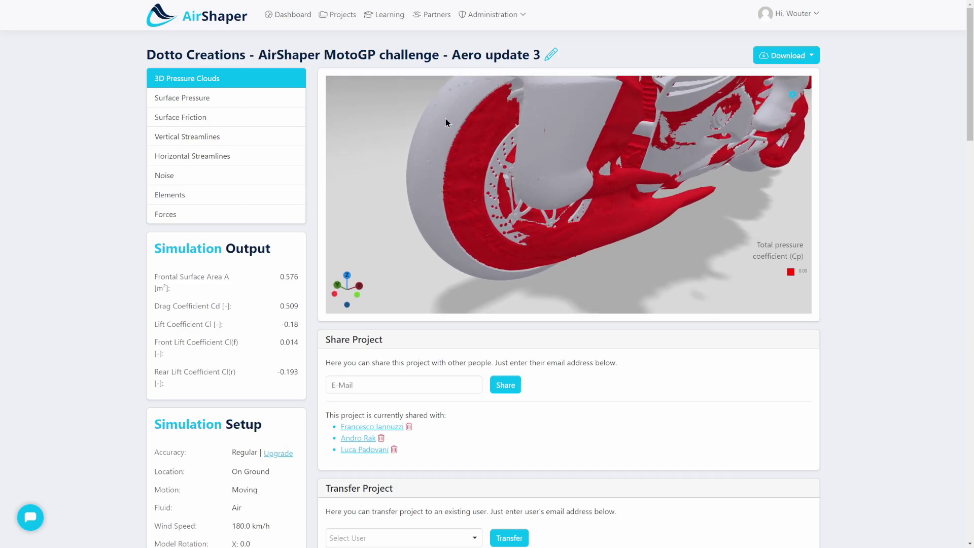
# Check the bare front tire geometry in the Forces view of Aero update 3, then return to its 3D pressure clouds.
pyautogui.click(183, 215)
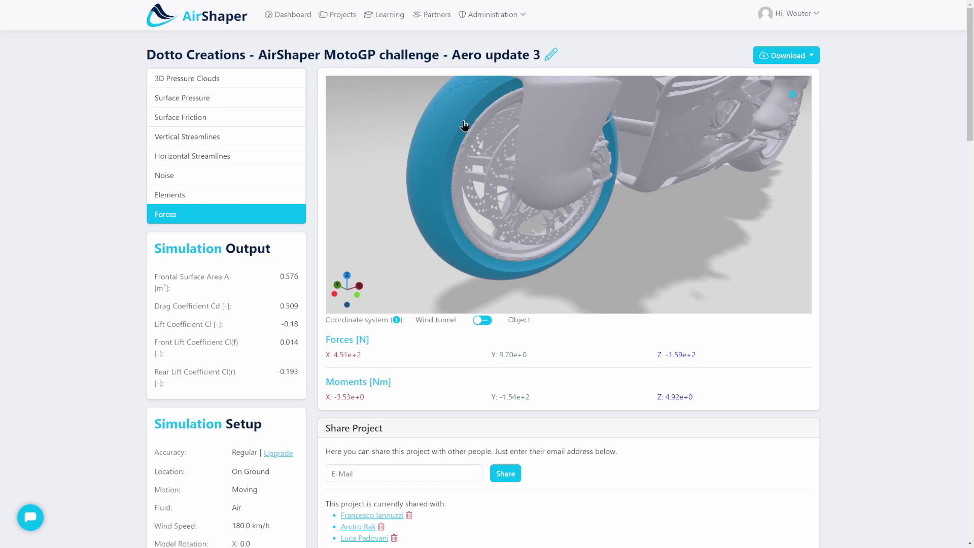
pyautogui.click(229, 79)
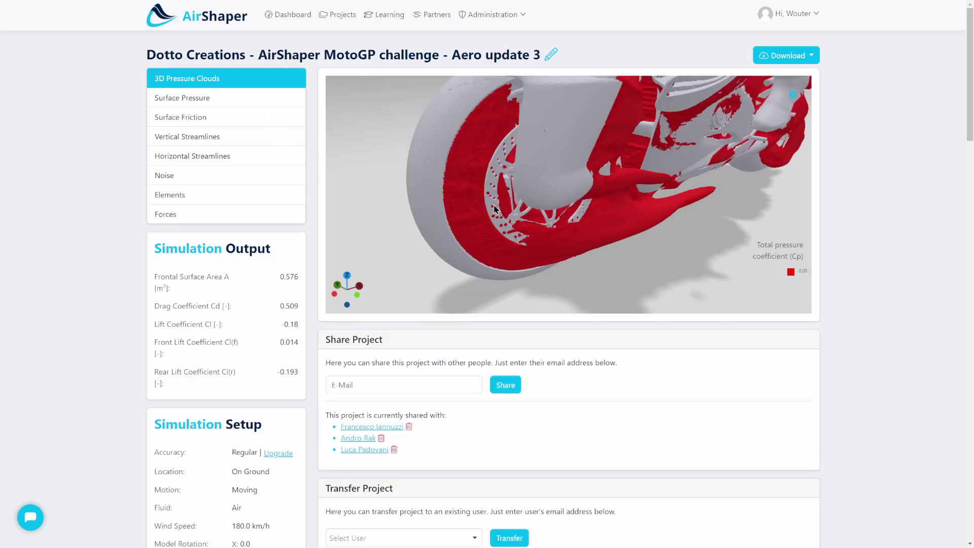
pyautogui.moveTo(583, 252); pyautogui.dragTo(537, 175)
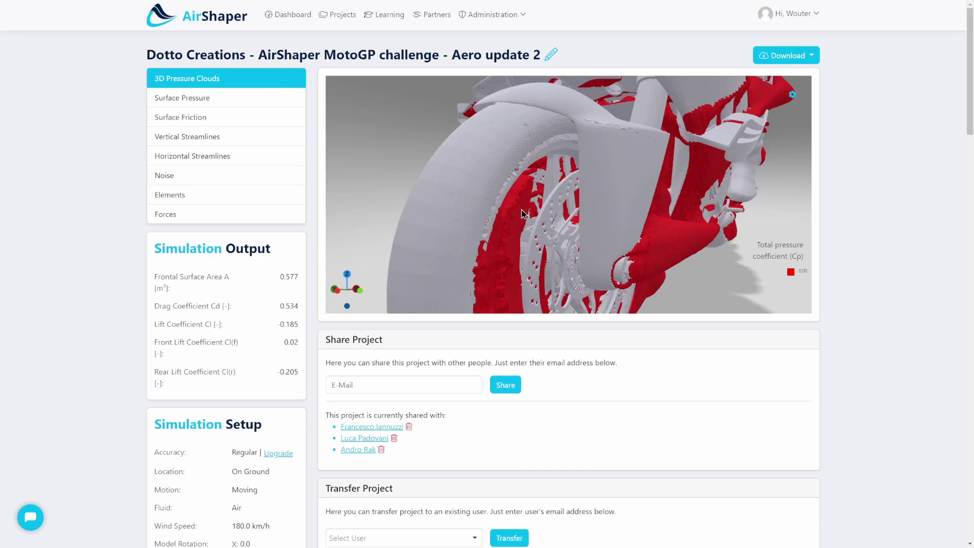
# Compare the pressure clouds around the front wheel, fender and lower fairing between Aero update 2 and Aero update 3.
pyautogui.scroll(-5, 522, 210)
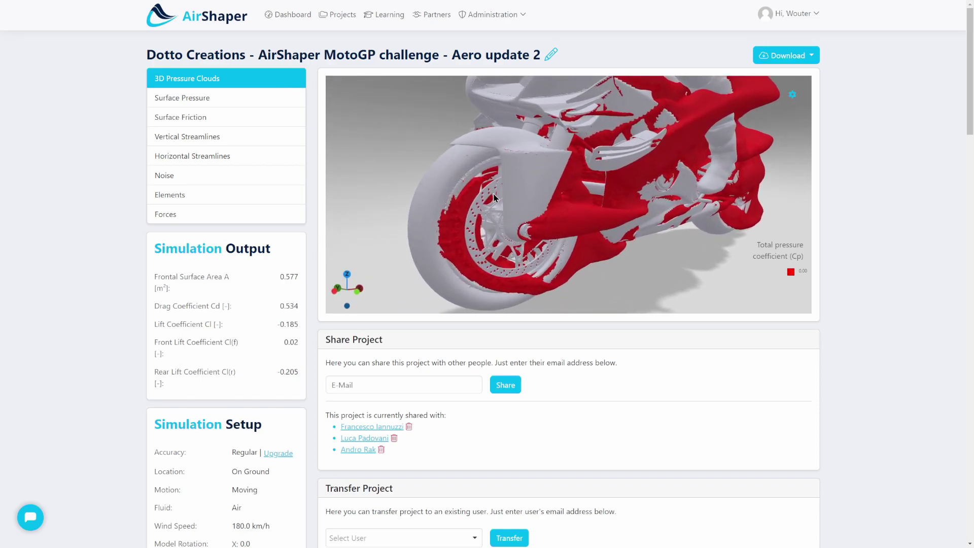
pyautogui.moveTo(495, 198); pyautogui.dragTo(537, 293)
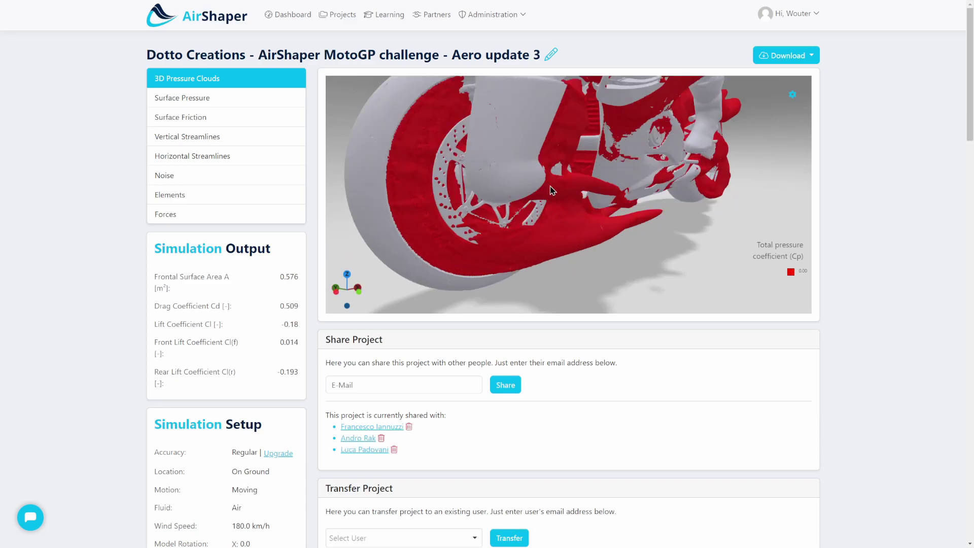
pyautogui.moveTo(534, 162); pyautogui.dragTo(523, 182)
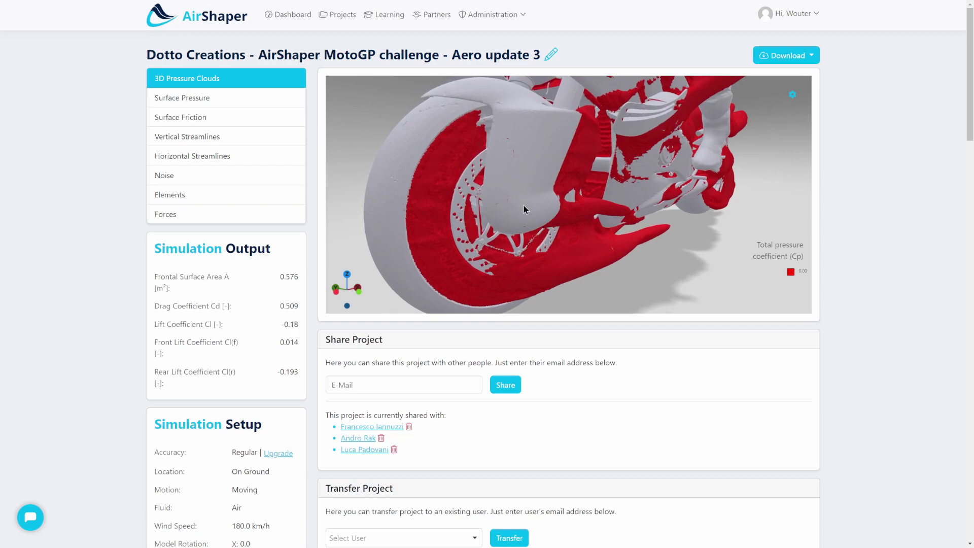
pyautogui.moveTo(524, 209)
pyautogui.mouseDown()
pyautogui.moveTo(471, 193)
pyautogui.moveTo(516, 196)
pyautogui.mouseUp()
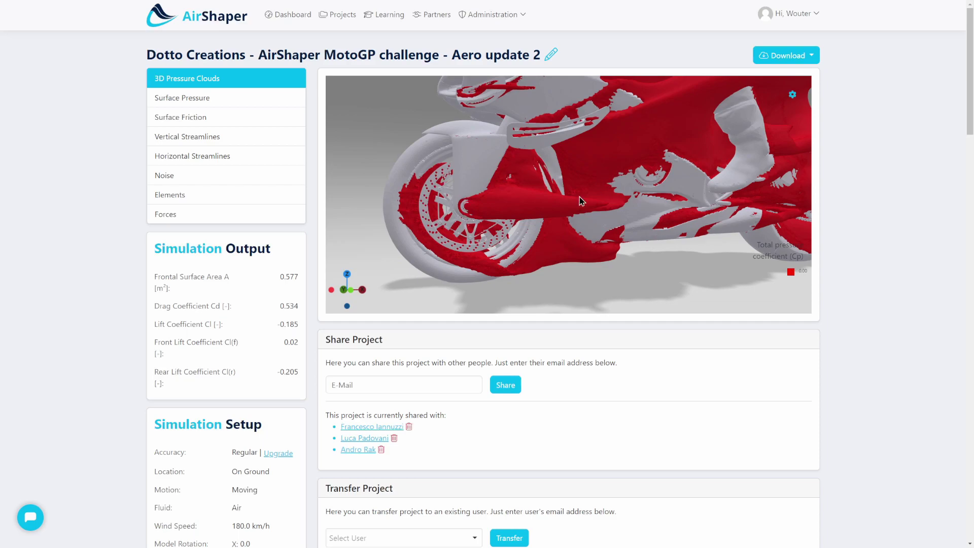
pyautogui.moveTo(582, 201); pyautogui.dragTo(577, 186)
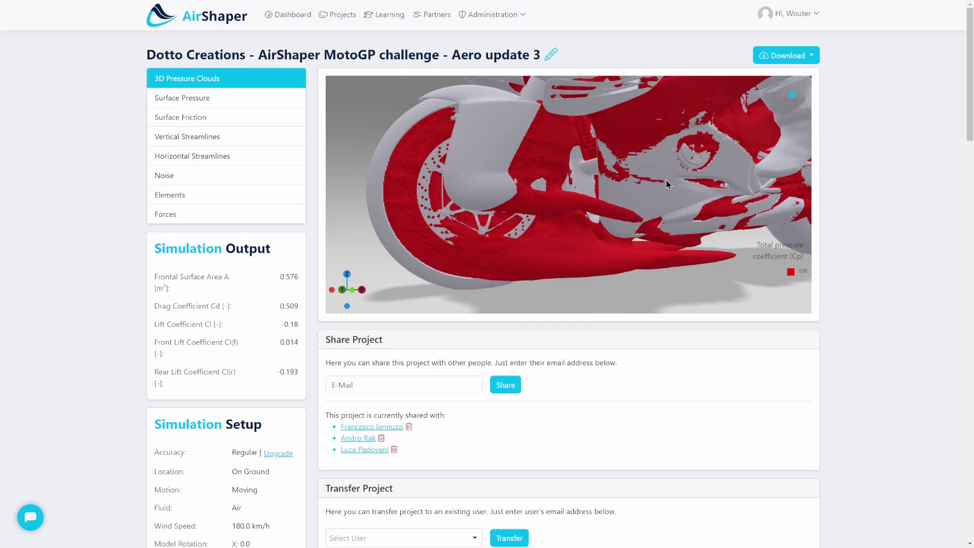
pyautogui.moveTo(666, 181); pyautogui.dragTo(582, 218)
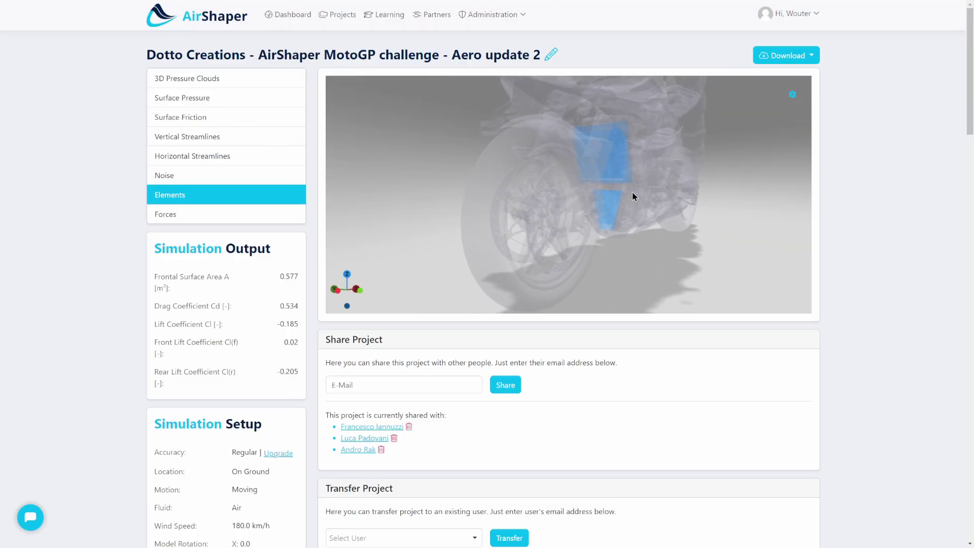
# Inspect the flow results of the lower and upper radiator elements in both Aero update 2 and Aero update 3.
pyautogui.click(612, 203)
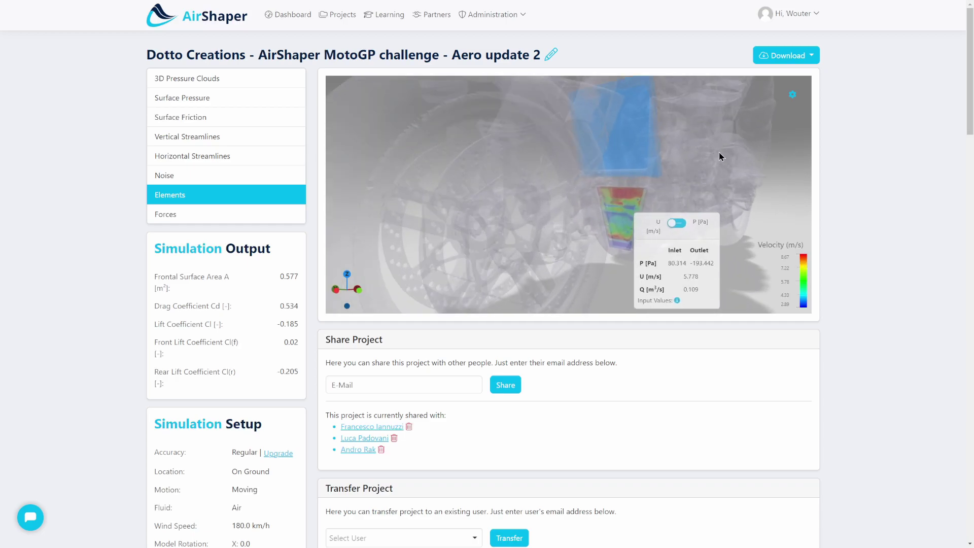
pyautogui.click(633, 155)
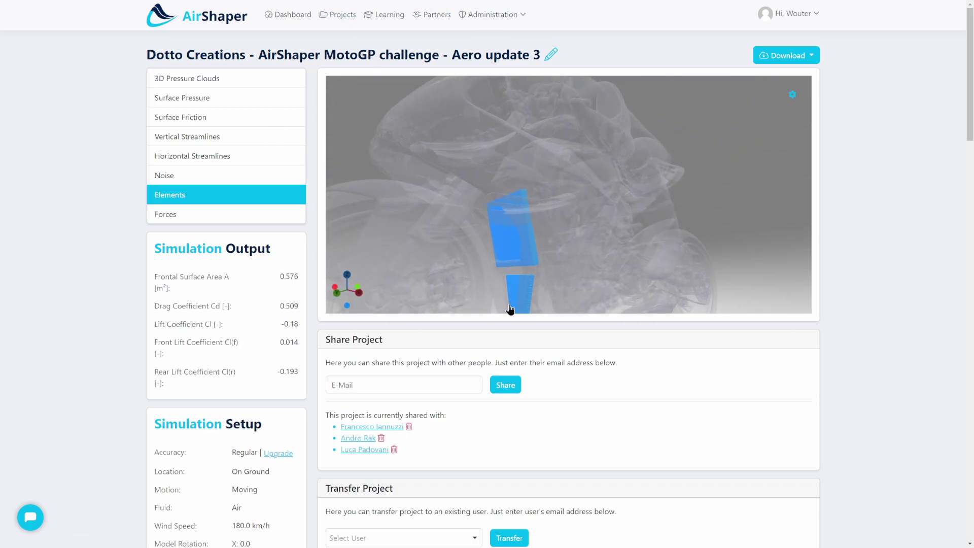
pyautogui.click(520, 299)
pyautogui.click(508, 233)
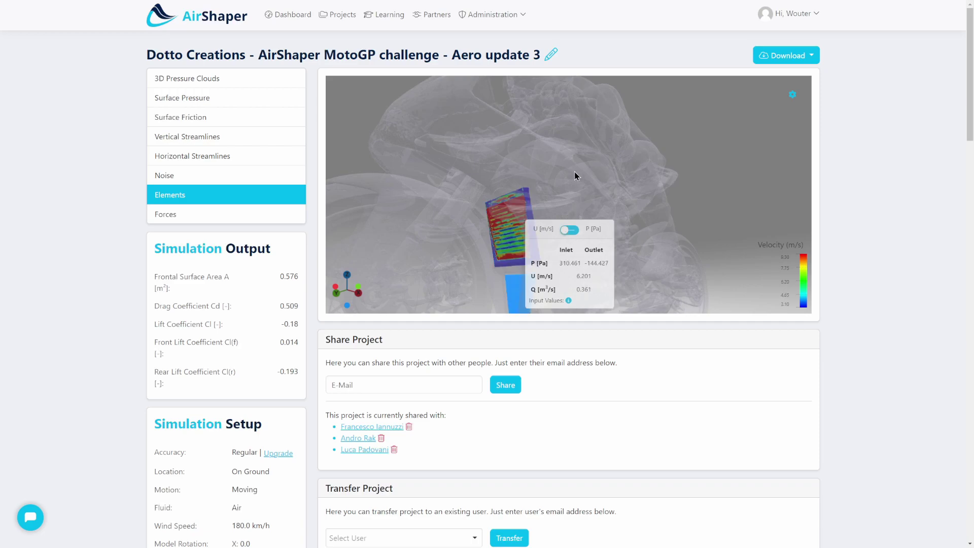
pyautogui.scroll(-5, 576, 176)
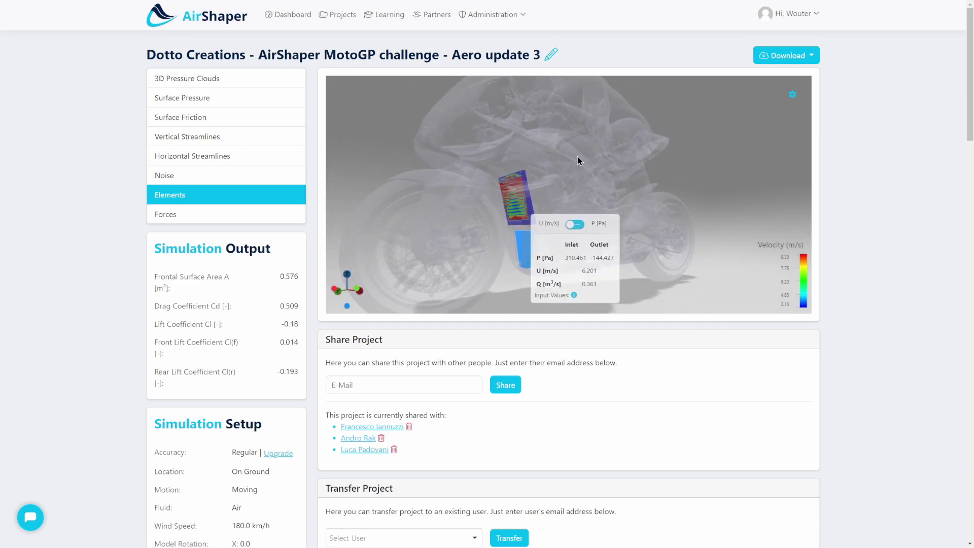
pyautogui.moveTo(579, 161); pyautogui.dragTo(480, 136)
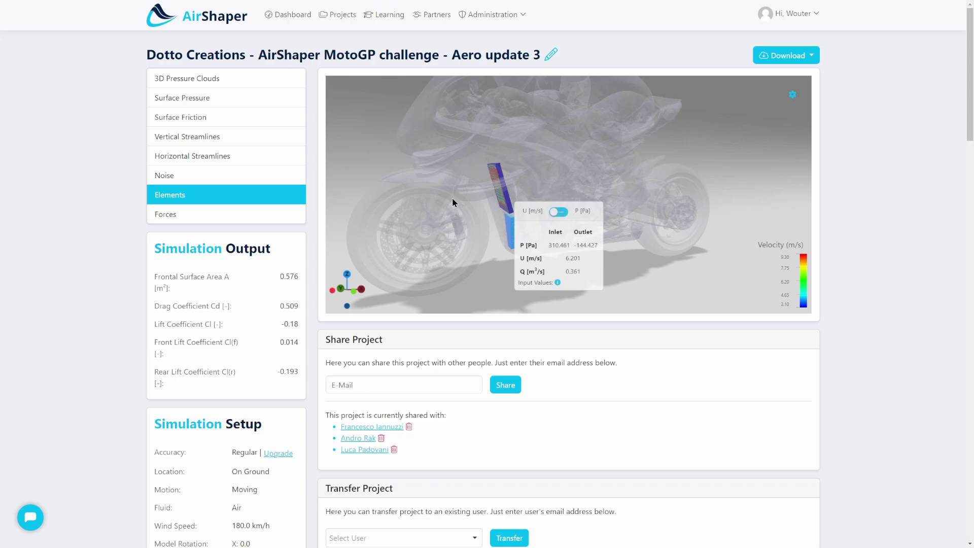
# Switch to the results presentation, view the Summary slide, and go to the AeroUpdate 2 pressure cloud slide.
pyautogui.hotkey('alt', 'Tab')
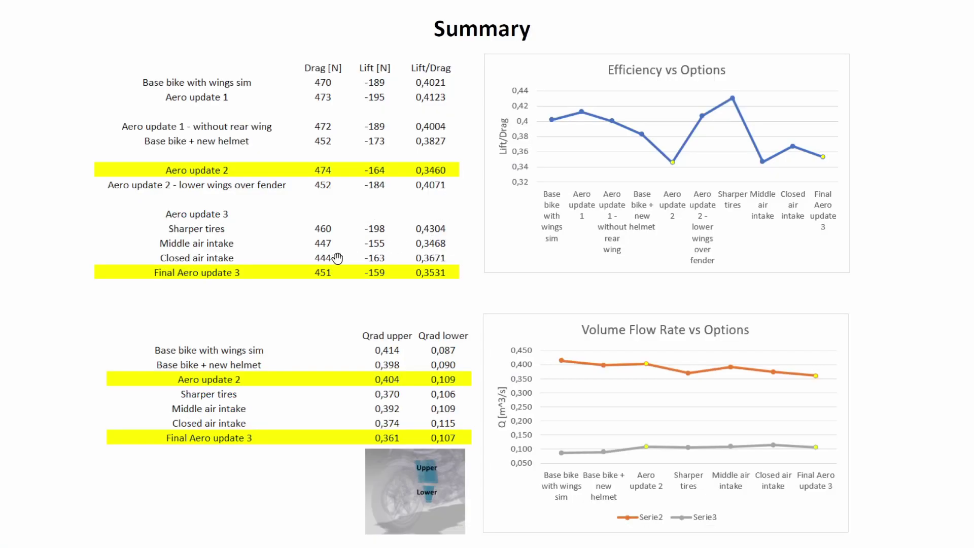
pyautogui.click(339, 263)
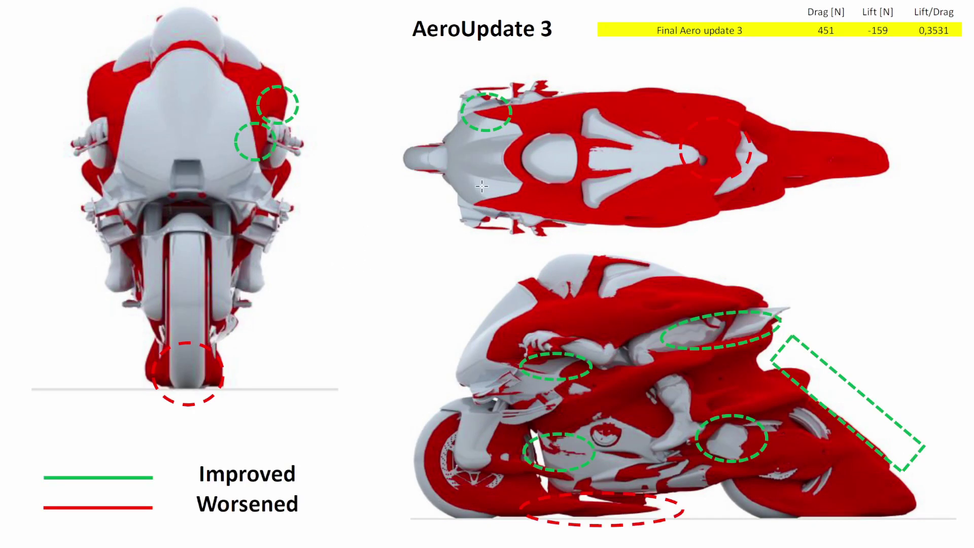
pyautogui.press('Left')
pyautogui.click(466, 190)
pyautogui.press('Left')
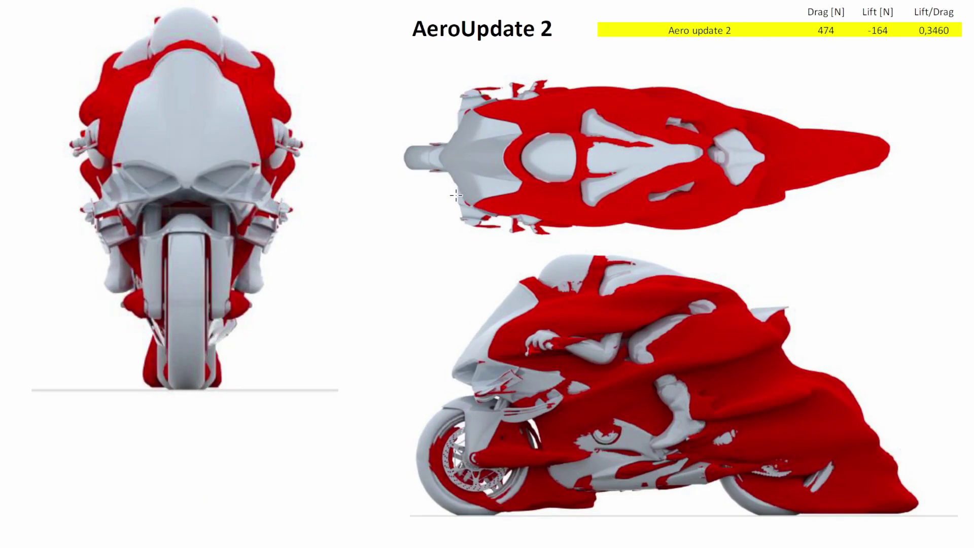
# Alternate between the AeroUpdate 2 and AeroUpdate 3 slides to compare the marked improved and worsened flow regions.
pyautogui.click(342, 162)
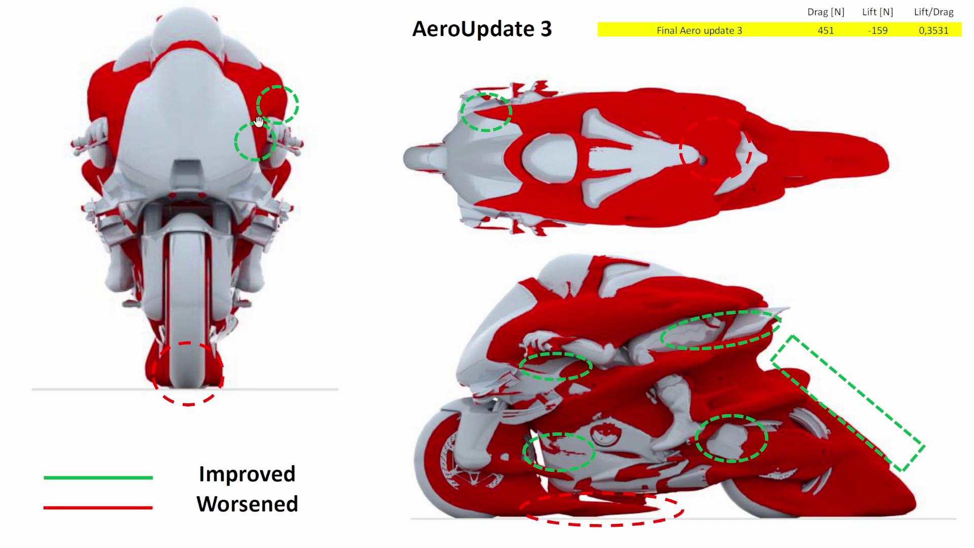
pyautogui.press('Left')
pyautogui.press('Right')
pyautogui.press('Left')
pyautogui.press('Right')
pyautogui.press('Left')
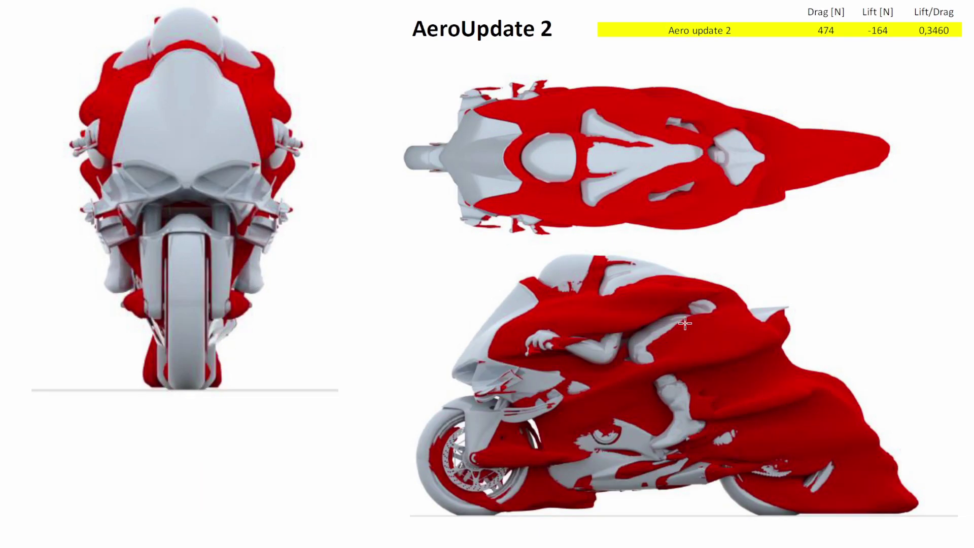
# Flip repeatedly between the AeroUpdate 2 and AeroUpdate 3 slides to compare the wakes at the front wheel, fairing and tail.
pyautogui.press('Right')
pyautogui.press('Left')
pyautogui.press('Right')
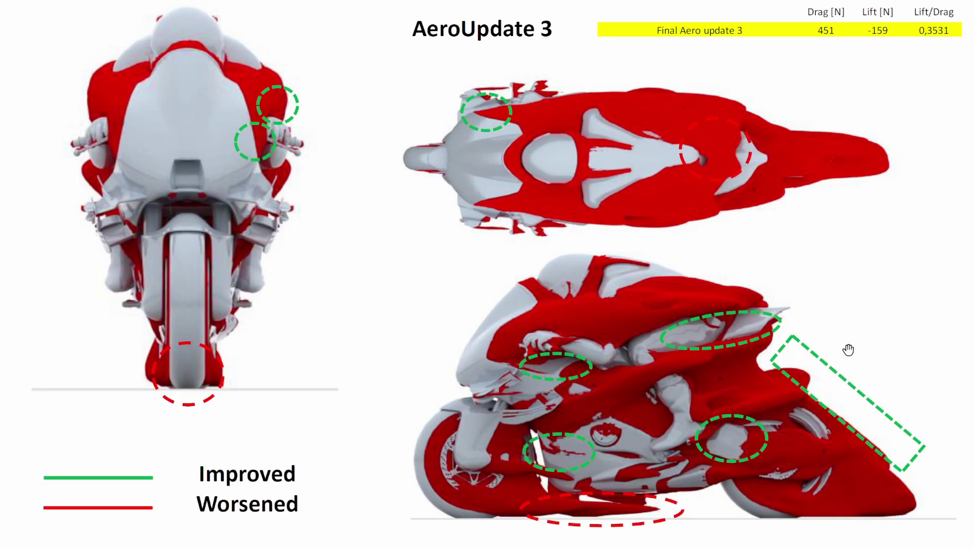
pyautogui.press('Left')
pyautogui.press('Right')
pyautogui.press('Left')
pyautogui.press('Right')
pyautogui.press('Left')
pyautogui.press('Right')
# Switch to the browser and bring up the designer's email with the annotated motorcycle images.
pyautogui.hotkey('alt', 'Tab')
pyautogui.hotkey('ctrl', 'Tab')
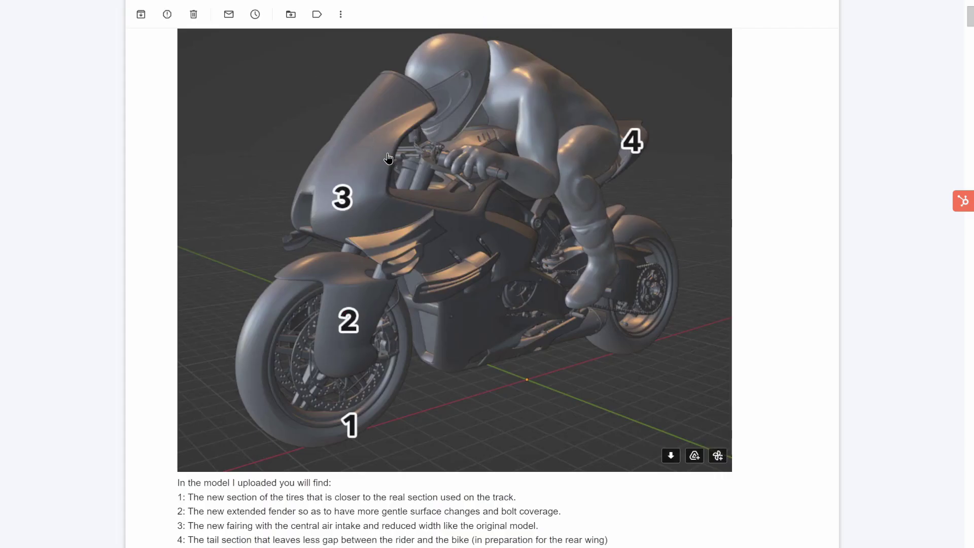
pyautogui.hotkey('ctrl', 'Tab')
pyautogui.hotkey('ctrl', 'Tab')
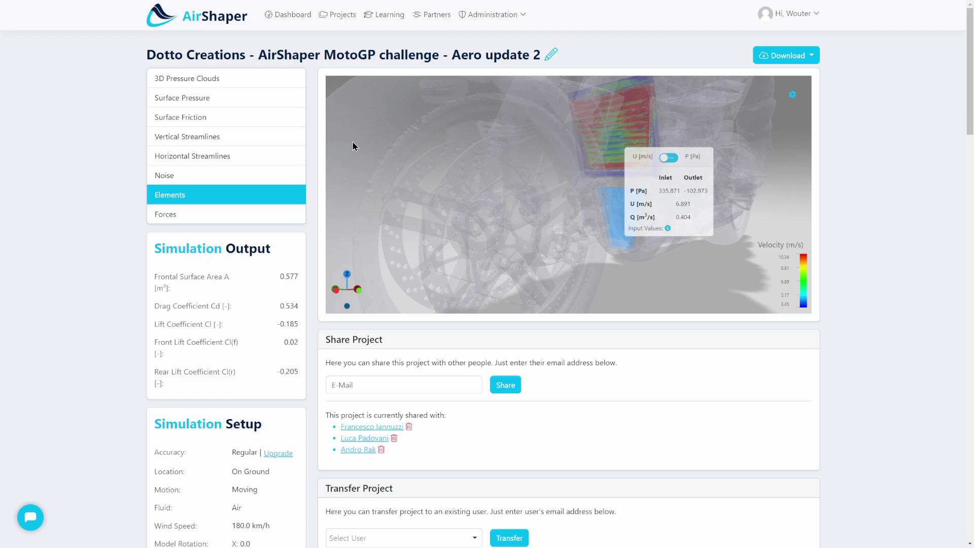
pyautogui.hotkey('ctrl', 'shift', 'Tab')
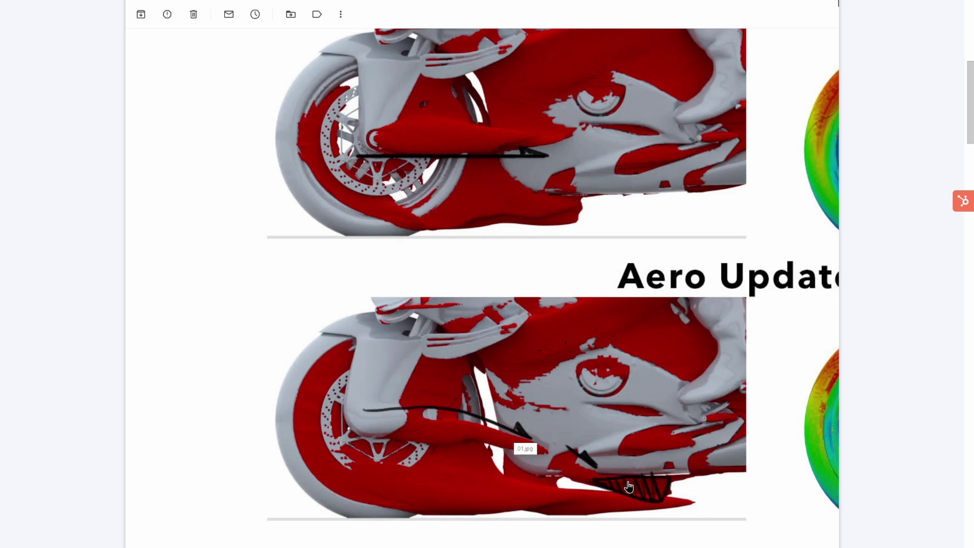
# Review the email's sketches for the fender canards, the lower fairing edge and the suggested front fairing section.
pyautogui.scroll(-15, 564, 405)
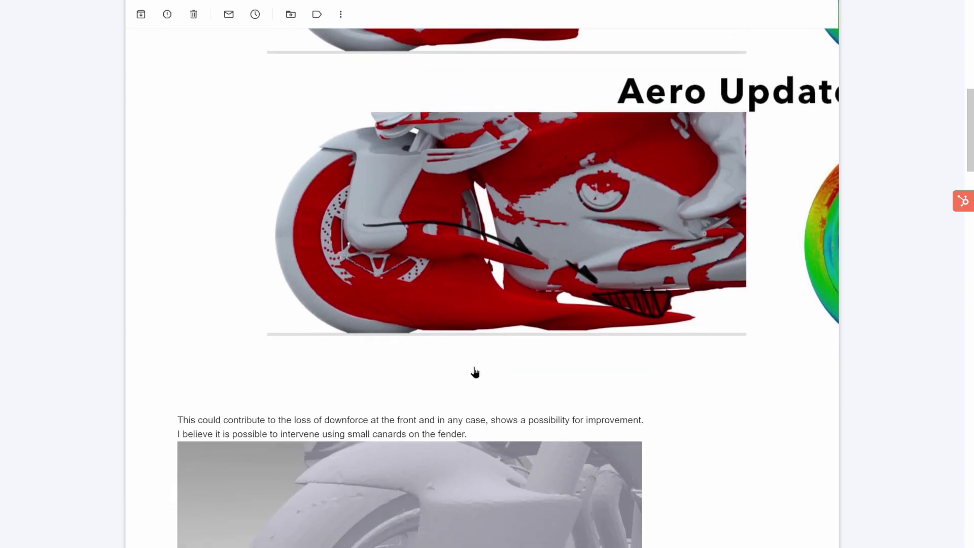
pyautogui.scroll(-3, 423, 311)
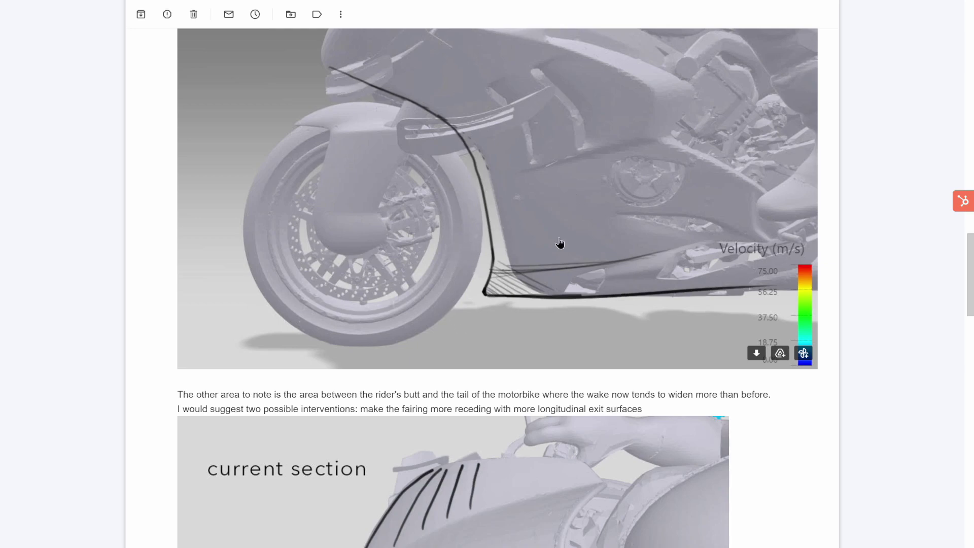
pyautogui.scroll(-6, 560, 242)
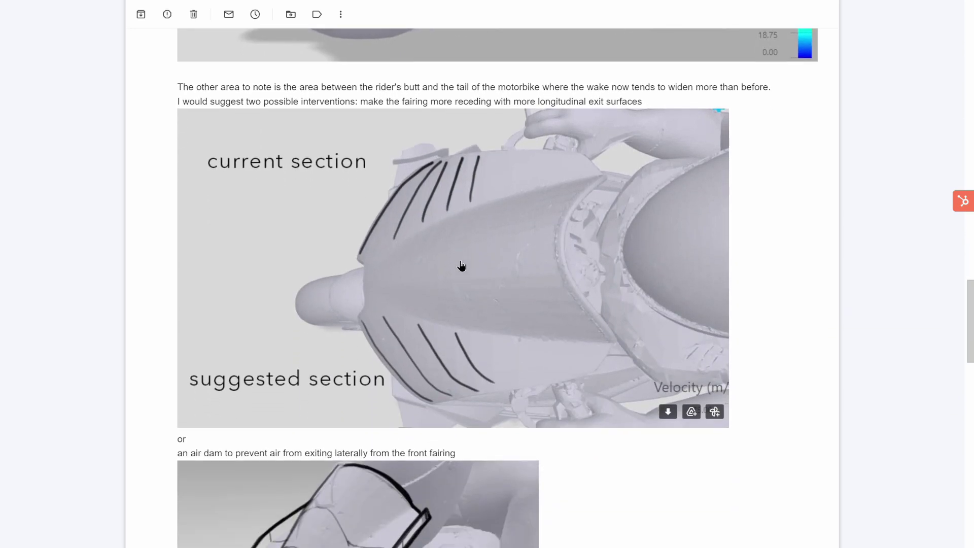
pyautogui.scroll(1, 530, 248)
pyautogui.scroll(2, 496, 282)
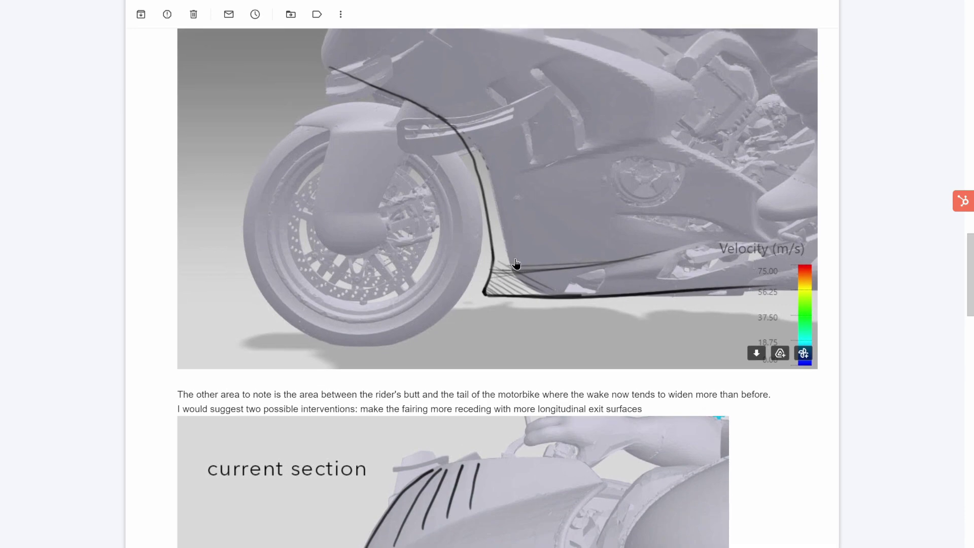
pyautogui.scroll(-4, 495, 254)
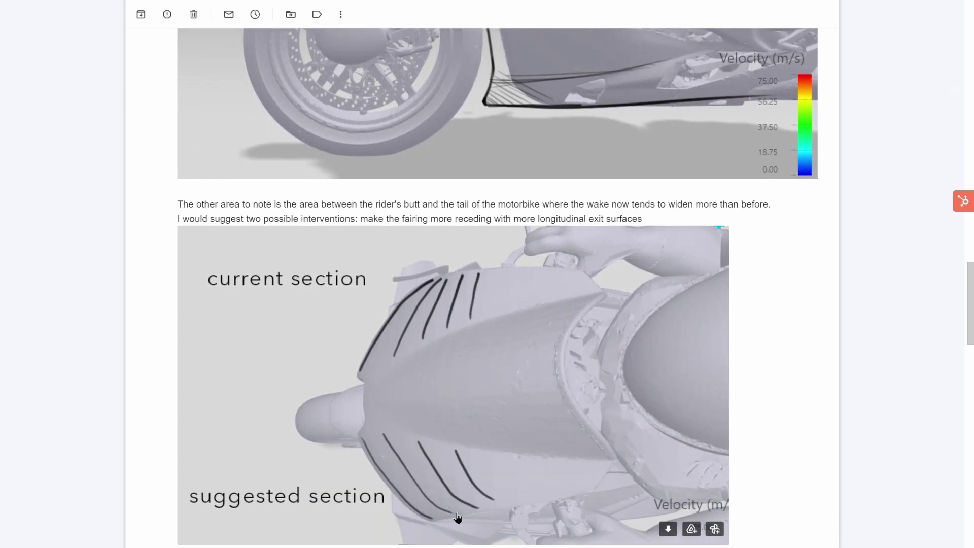
# Read the email's proposals for an air dam on the front fairing and an added volume between rear wheel and tail.
pyautogui.scroll(-7, 405, 404)
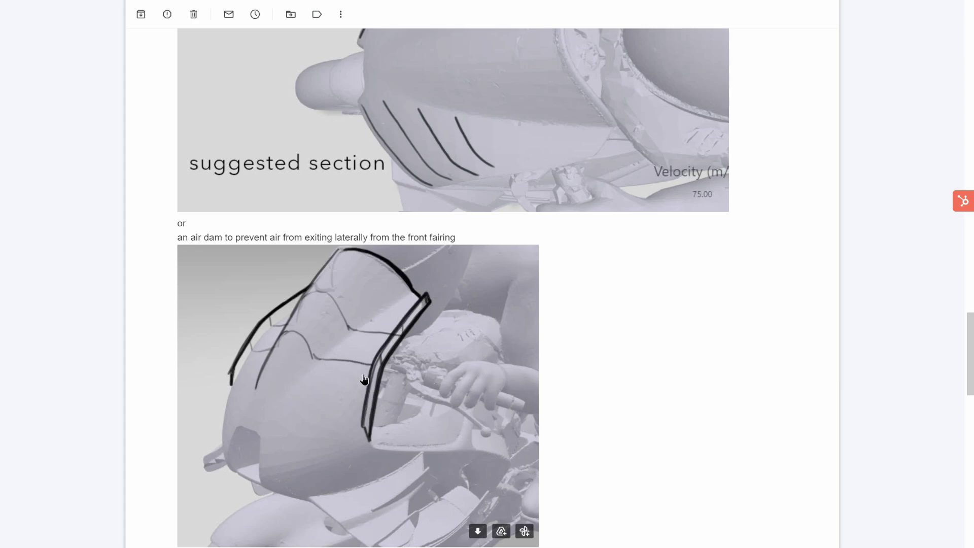
pyautogui.scroll(-2, 479, 350)
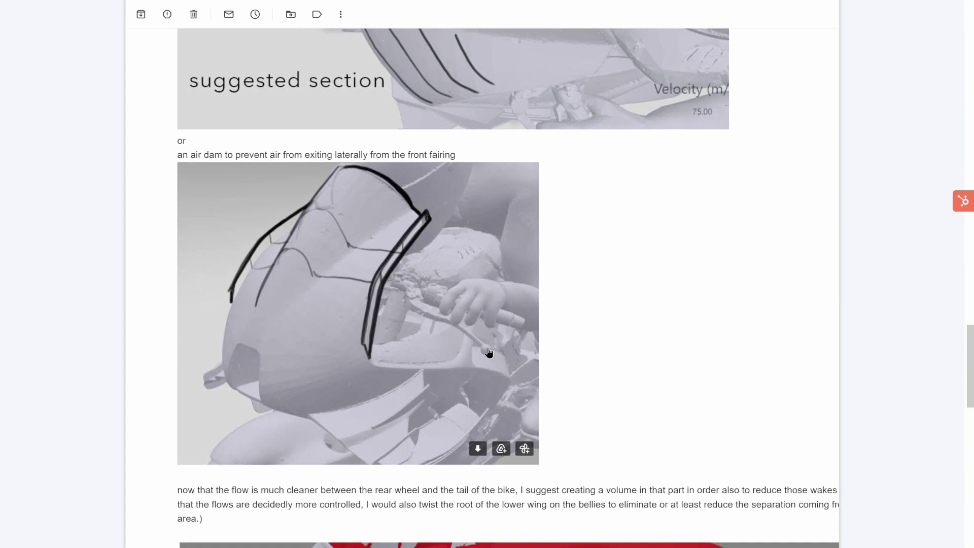
pyautogui.scroll(-8, 660, 286)
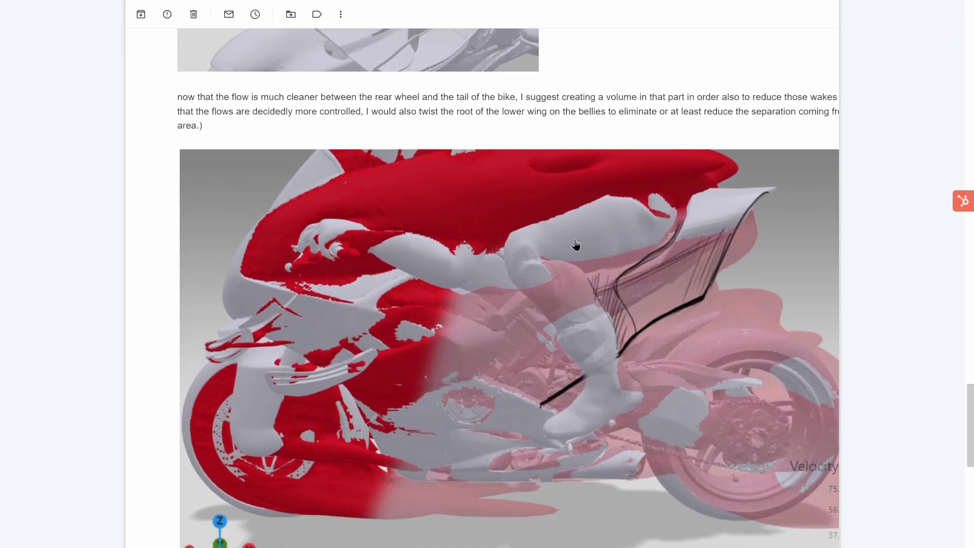
pyautogui.scroll(-2, 685, 315)
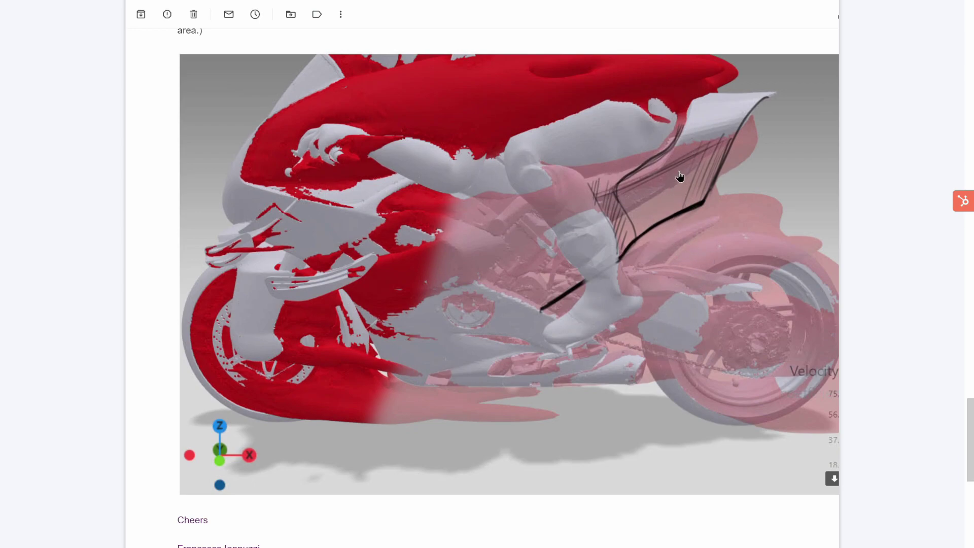
pyautogui.scroll(-2, 589, 256)
pyautogui.scroll(3, 584, 259)
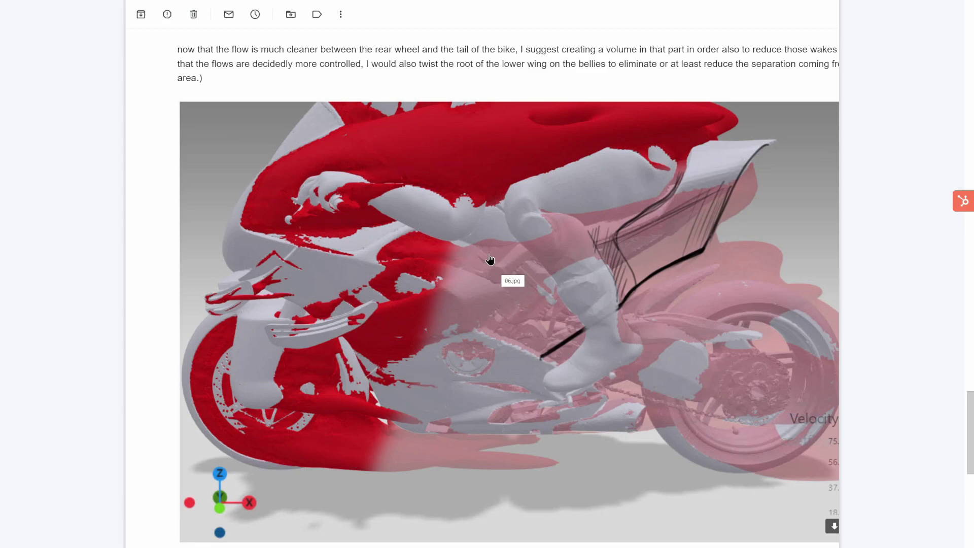
pyautogui.scroll(2, 485, 262)
# Open the 3D pressure clouds of the Aero update 3 project and examine the flow around the lower side wings.
pyautogui.hotkey('alt', 'Tab')
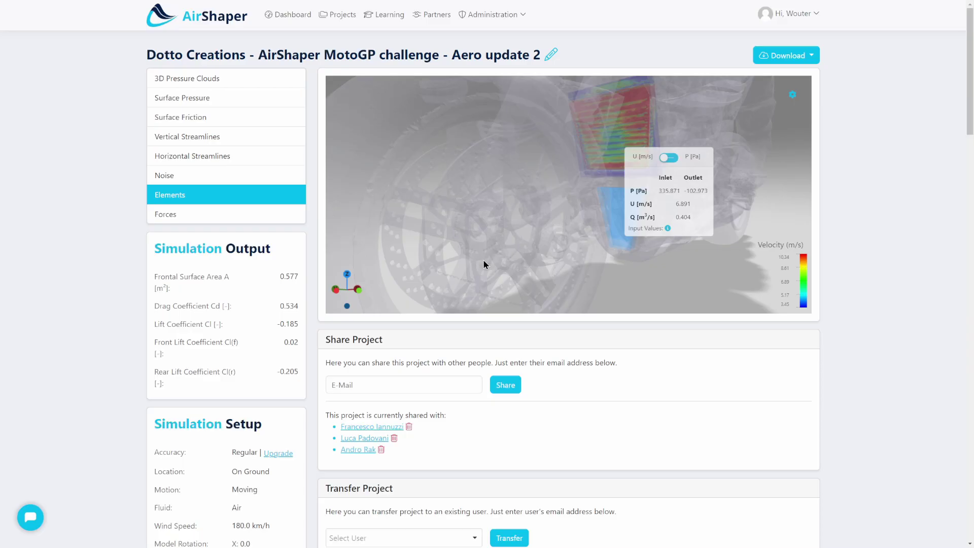
pyautogui.hotkey('ctrl', 'Tab')
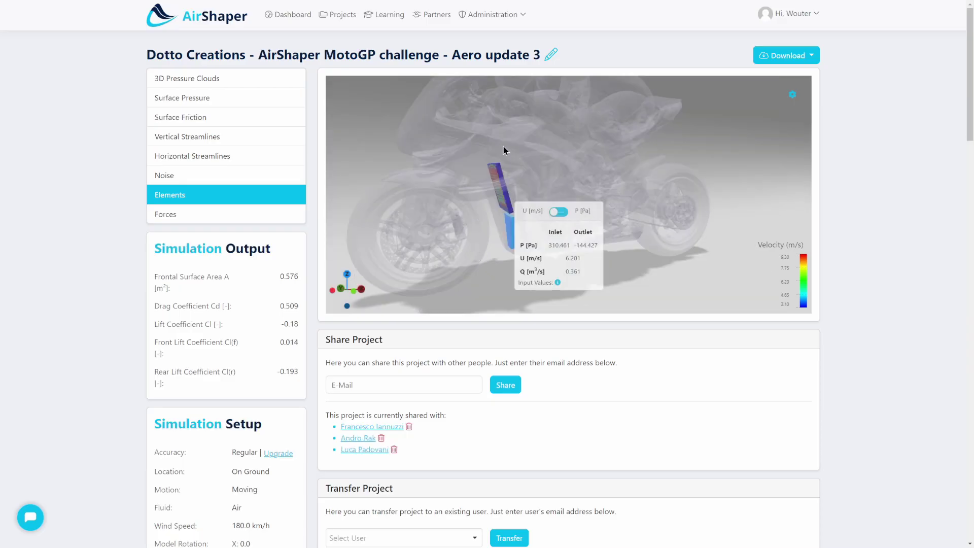
pyautogui.click(228, 79)
pyautogui.moveTo(593, 171); pyautogui.dragTo(568, 167)
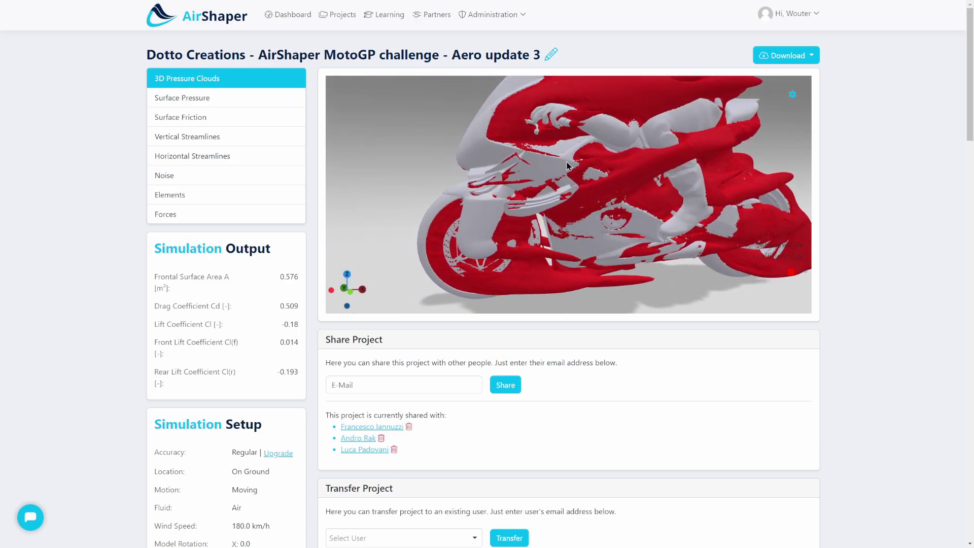
pyautogui.moveTo(655, 196); pyautogui.dragTo(533, 203)
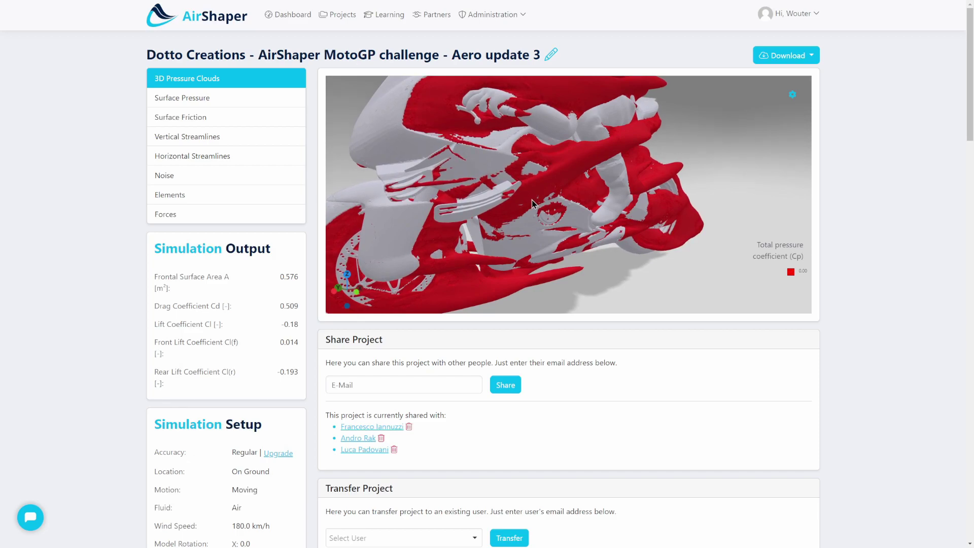